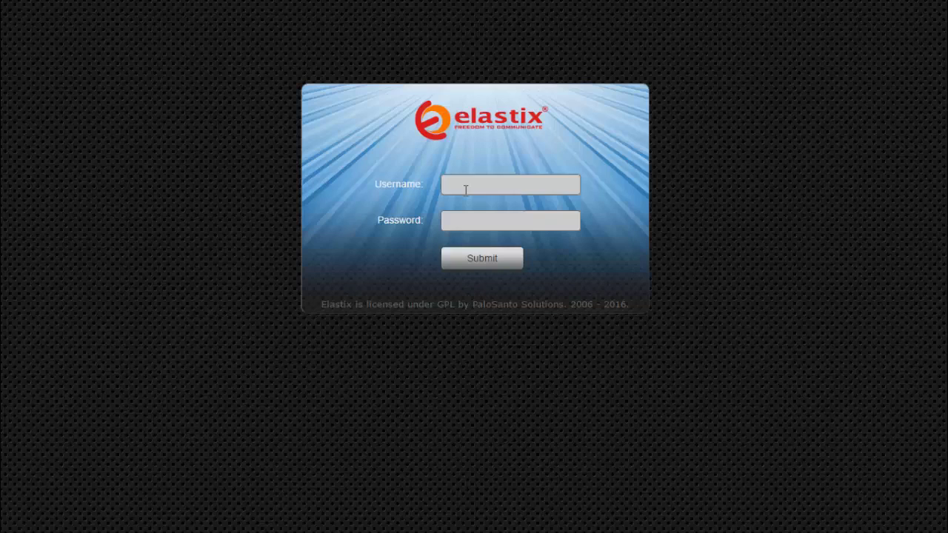
# Step: Place the cursor in the username field of the Elastix login page
pyautogui.click(465, 190)
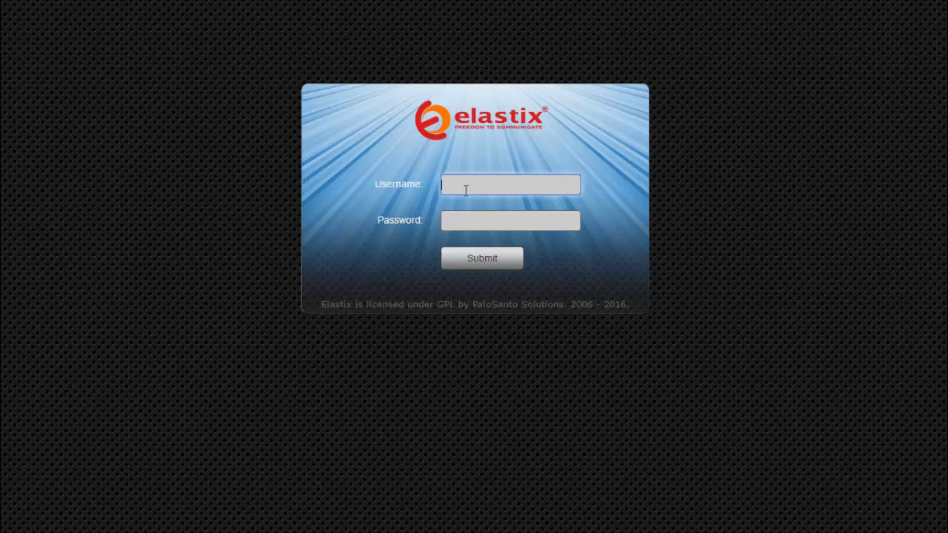
# Step: Sign in as admin with the account password, then open the Addon Market from the tab dropdown
pyautogui.write('admin')
pyautogui.press('Tab')
pyautogui.write('admin')
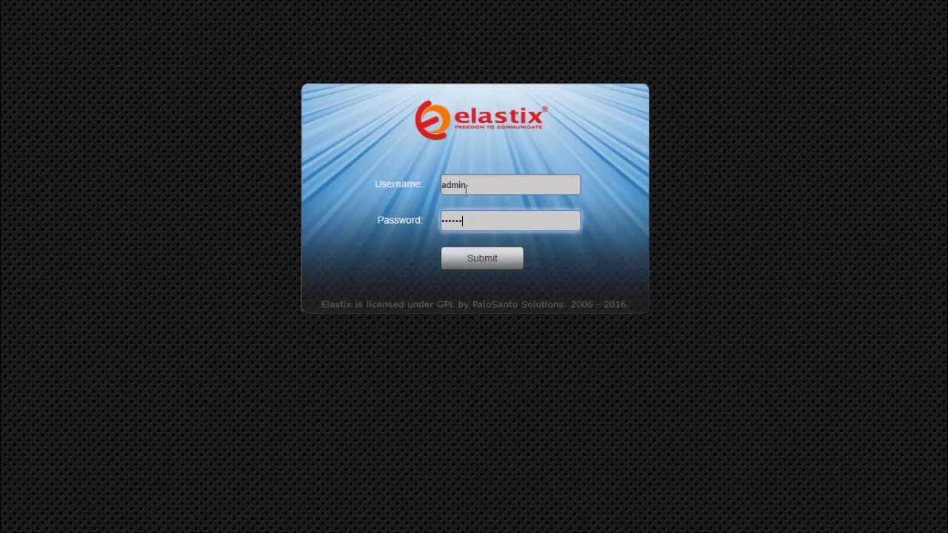
pyautogui.click(472, 264)
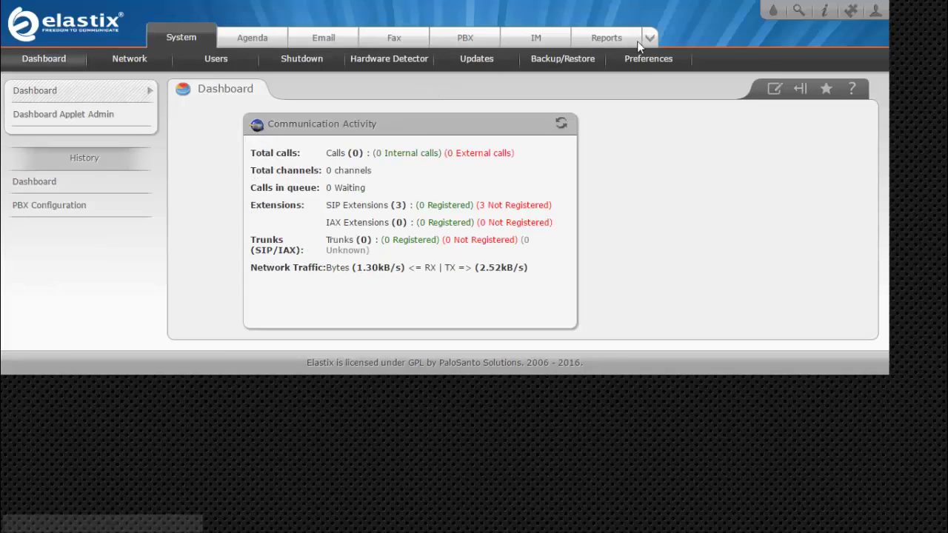
pyautogui.click(651, 38)
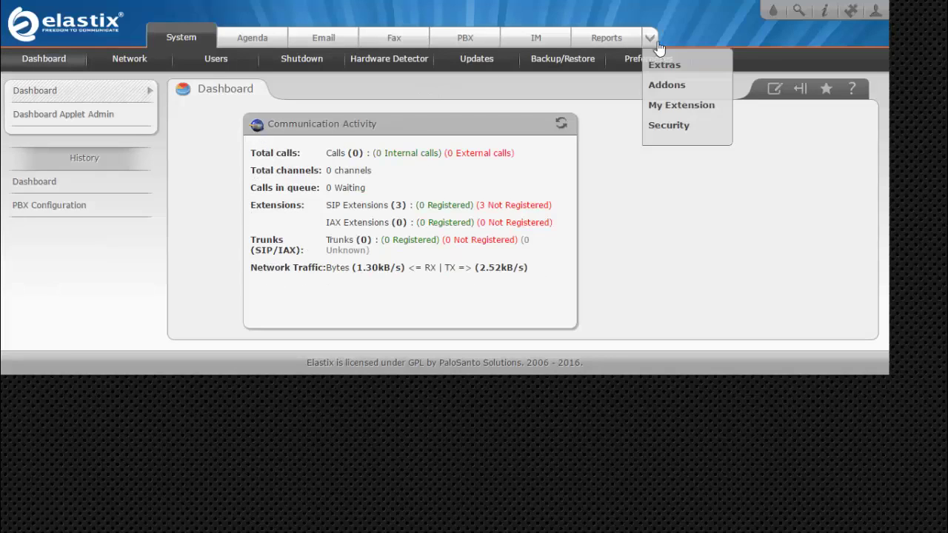
pyautogui.click(662, 86)
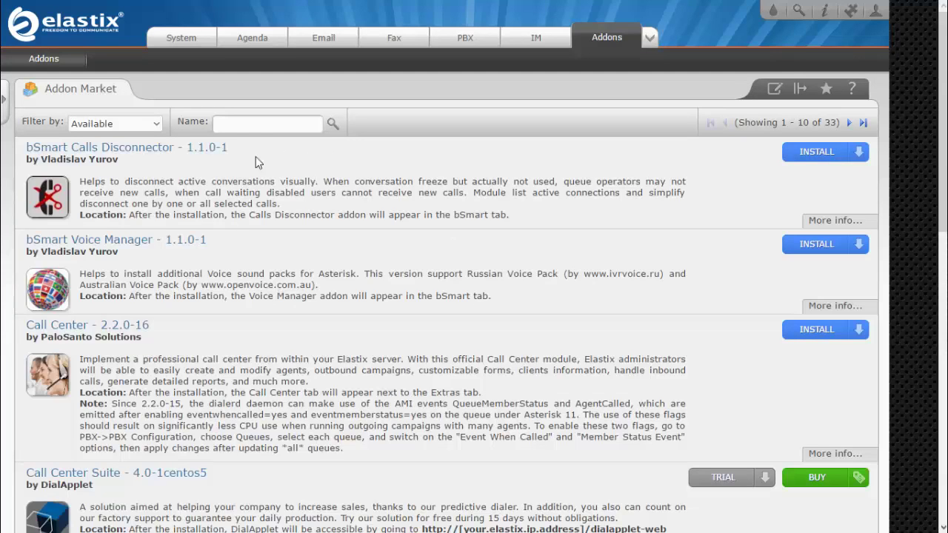
pyautogui.click(156, 126)
pyautogui.click(158, 133)
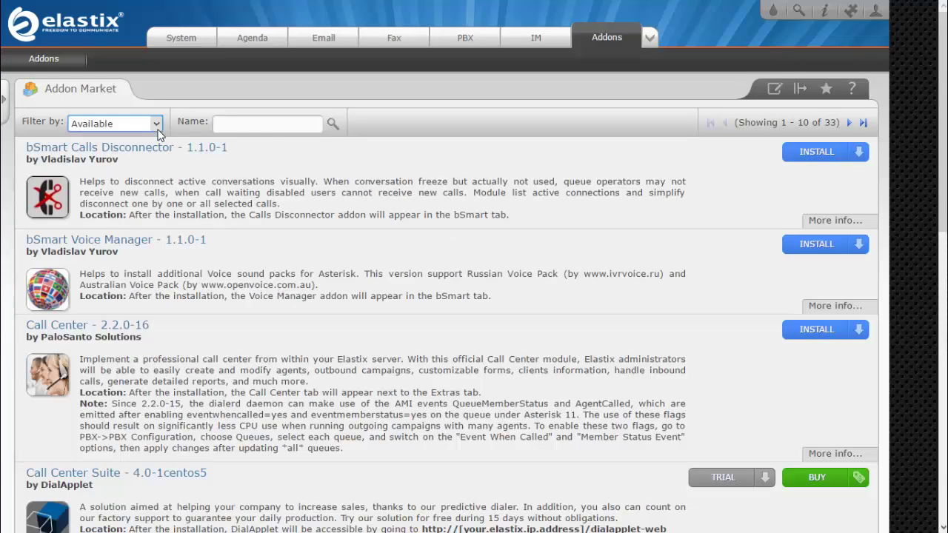
pyautogui.click(161, 330)
pyautogui.moveTo(159, 326); pyautogui.dragTo(102, 329)
pyautogui.click(166, 324)
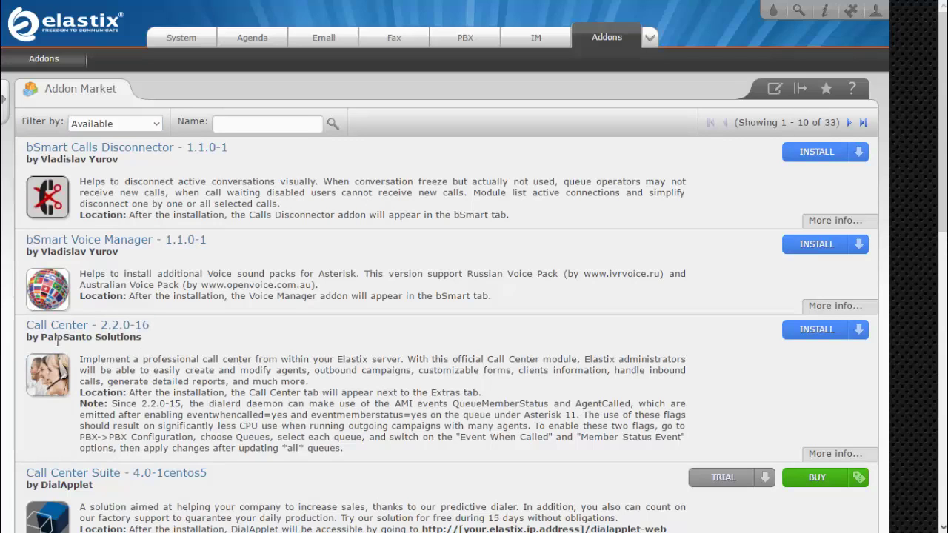
pyautogui.scroll(-2, 334, 311)
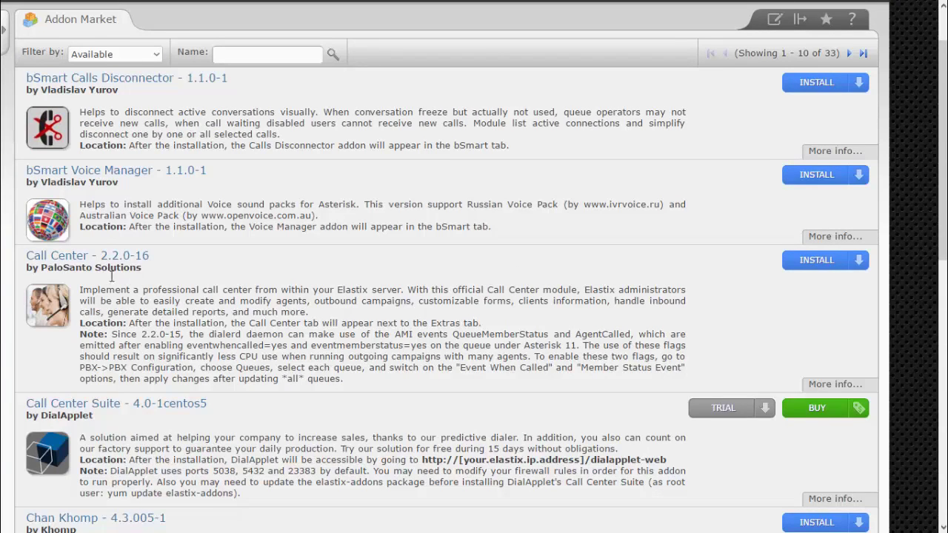
pyautogui.scroll(2, 111, 275)
pyautogui.click(245, 131)
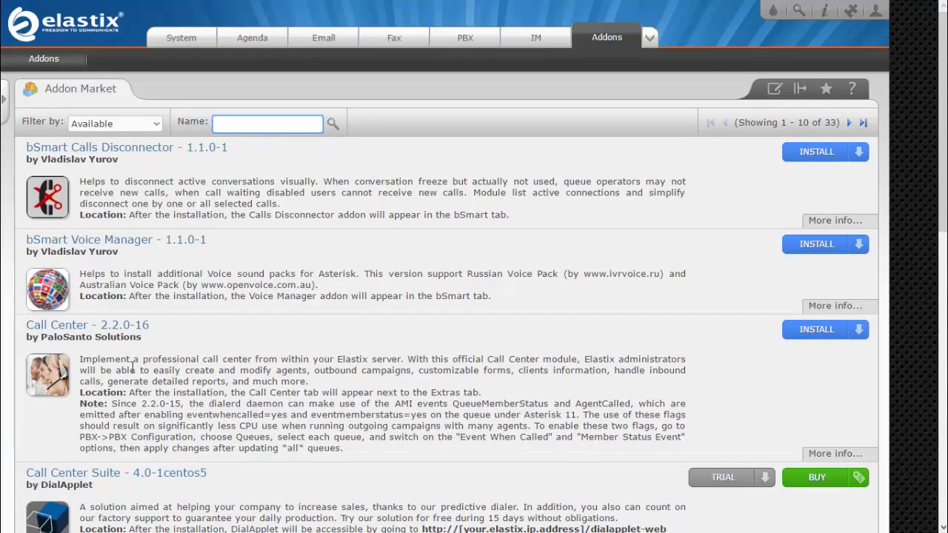
pyautogui.moveTo(142, 340); pyautogui.dragTo(41, 342)
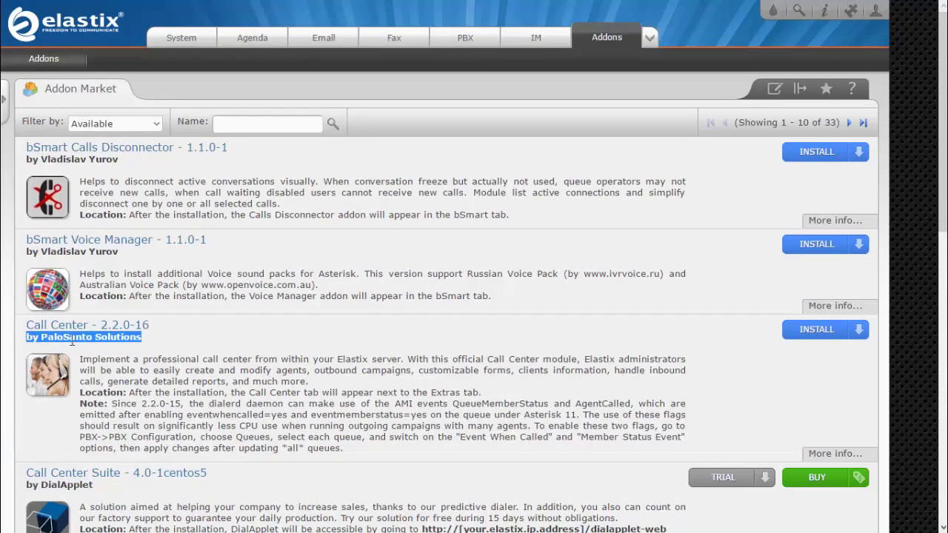
pyautogui.click(31, 343)
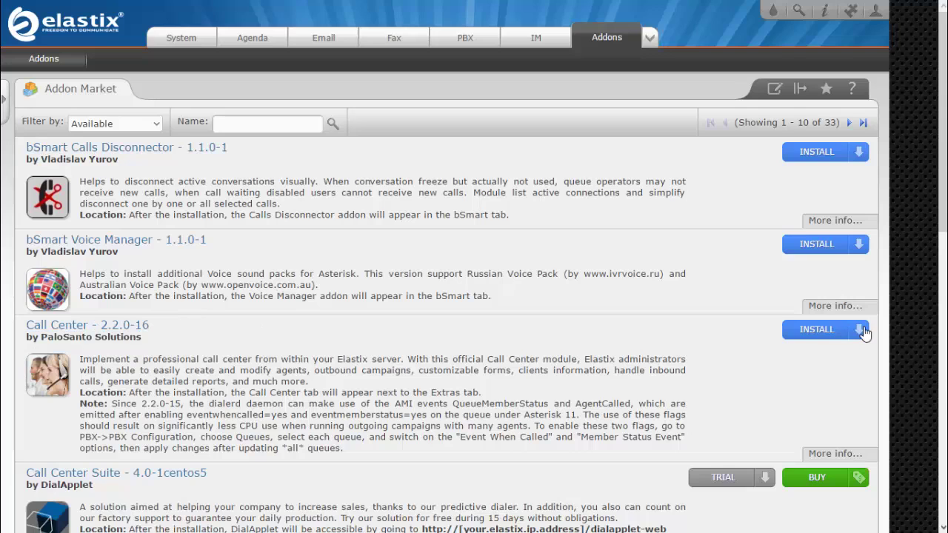
pyautogui.scroll(-2, 617, 339)
pyautogui.scroll(-2, 331, 329)
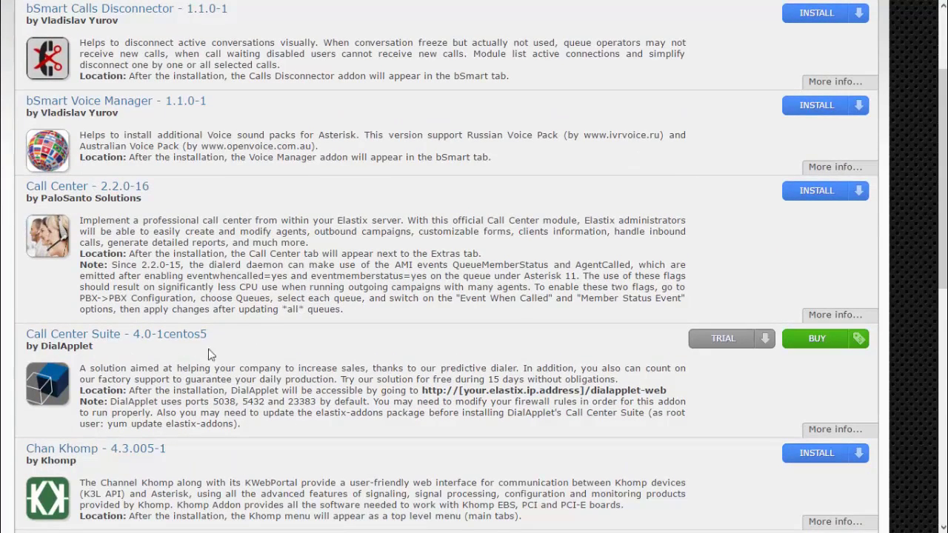
pyautogui.scroll(2, 234, 348)
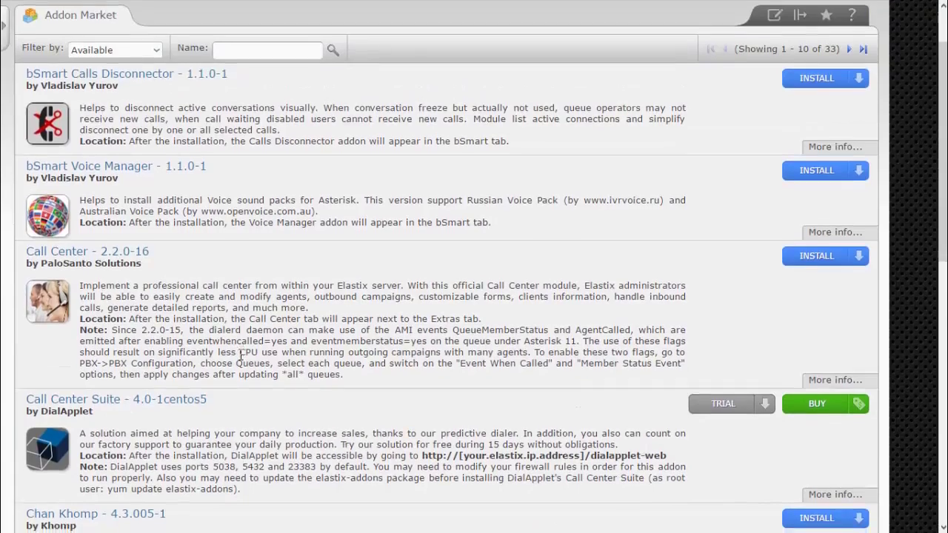
pyautogui.scroll(-8, 236, 350)
pyautogui.scroll(-4, 195, 349)
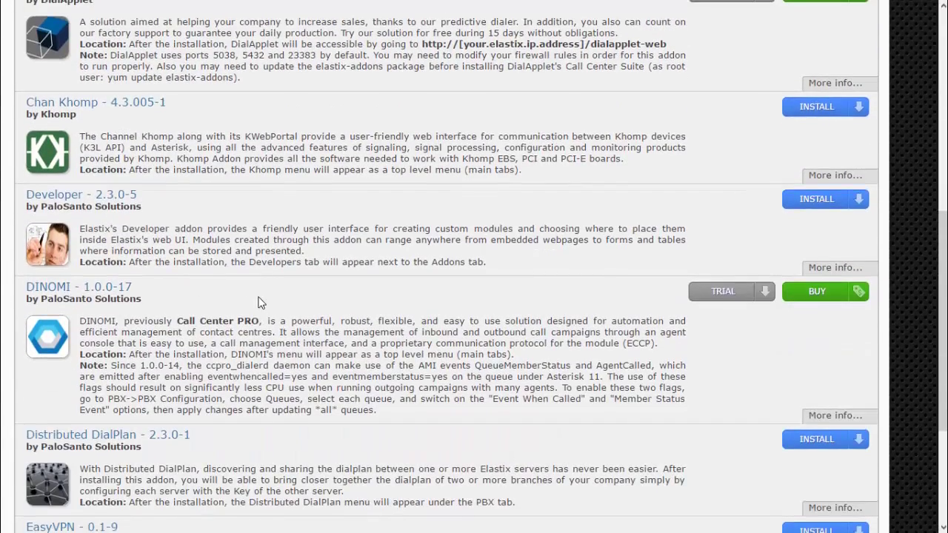
pyautogui.scroll(12, 178, 304)
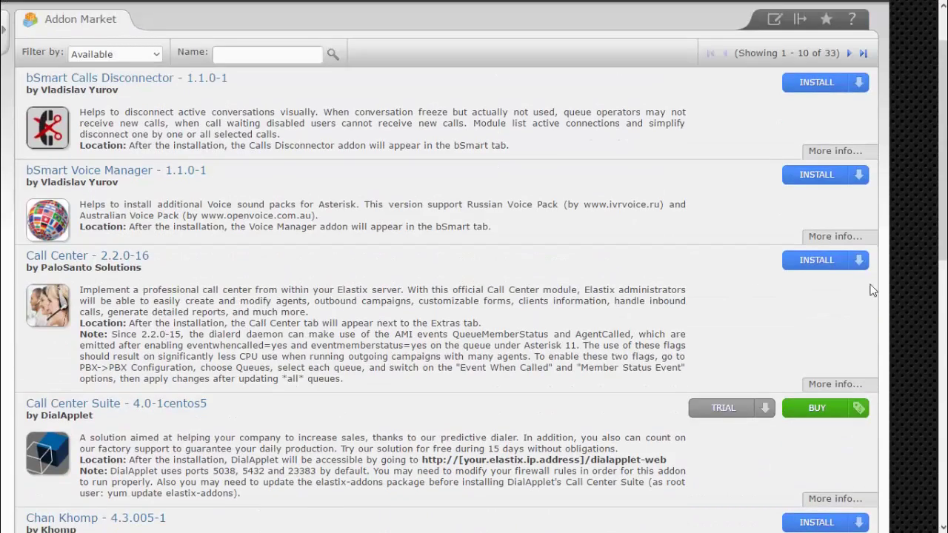
pyautogui.click(819, 264)
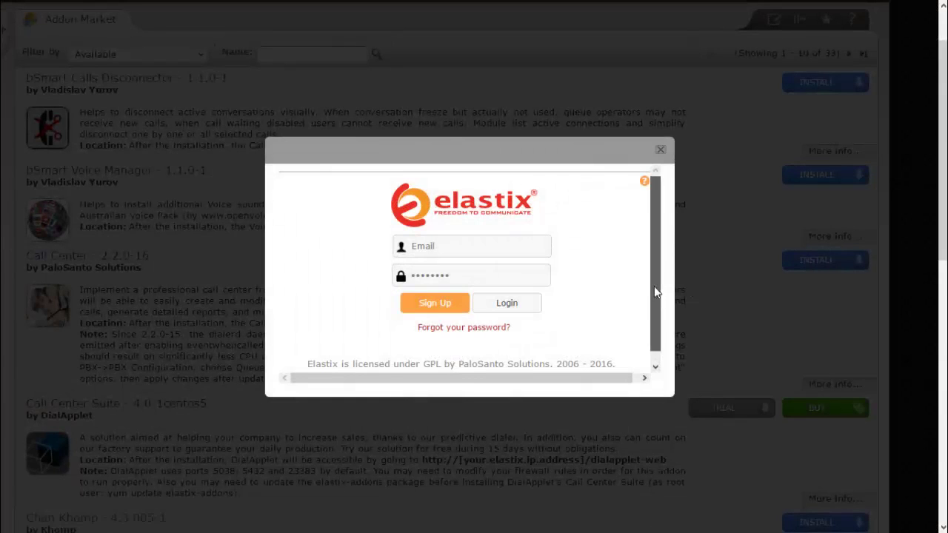
pyautogui.scroll(-1, 656, 293)
pyautogui.click(440, 293)
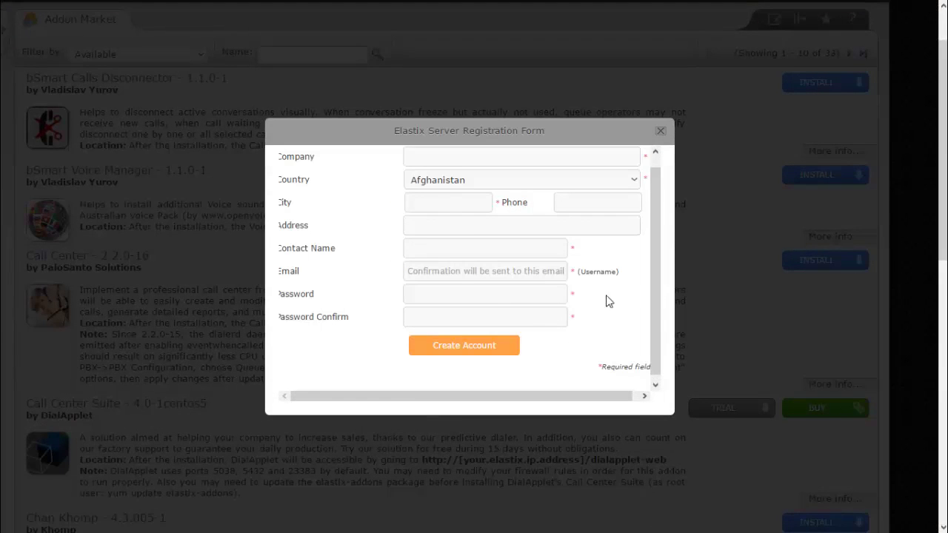
pyautogui.click(465, 160)
pyautogui.click(488, 189)
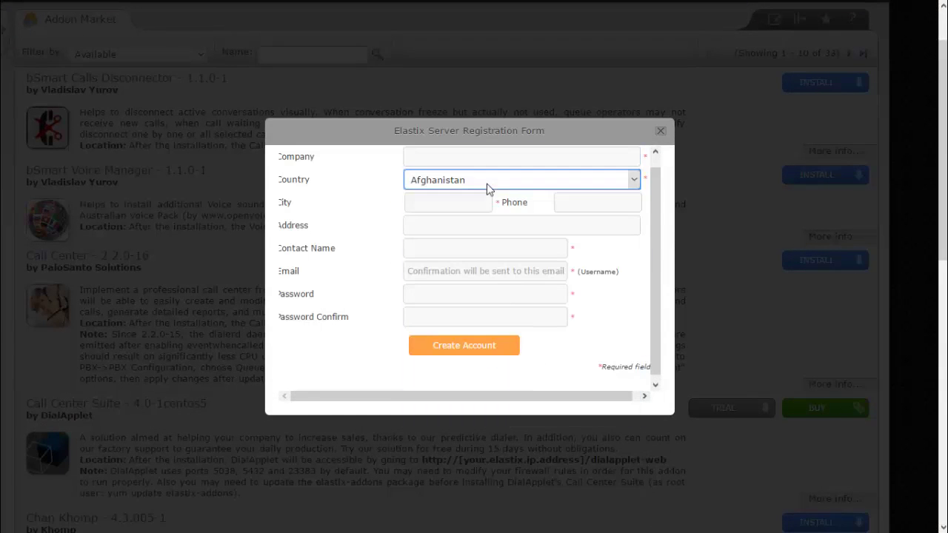
pyautogui.moveTo(645, 237); pyautogui.dragTo(644, 381)
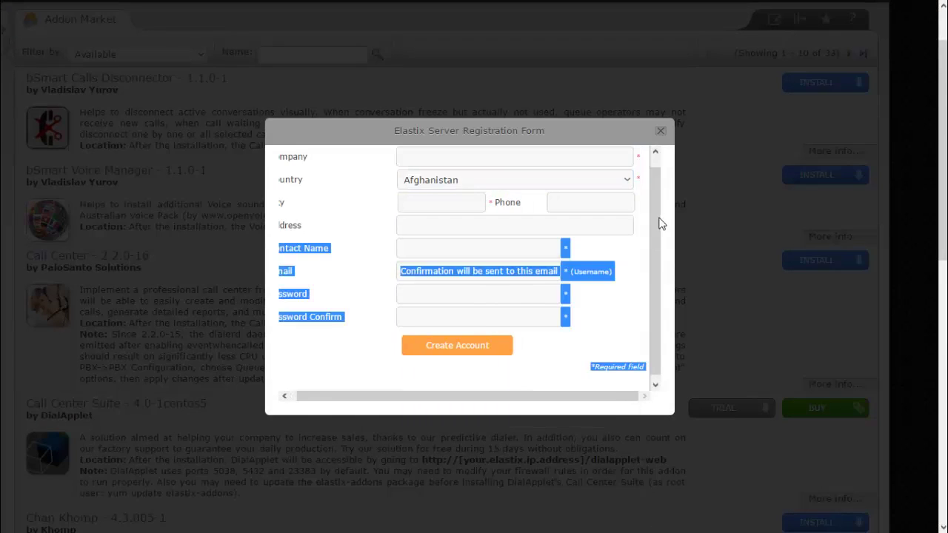
pyautogui.click(661, 130)
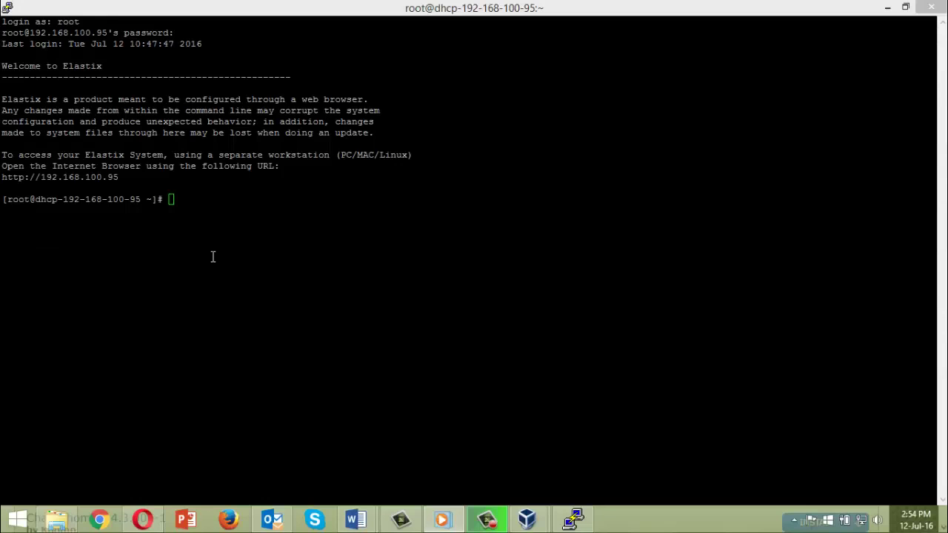
# Step: Install the package in PuTTY with 'yum install elastix-callcenter', confirming with y
pyautogui.click(176, 201)
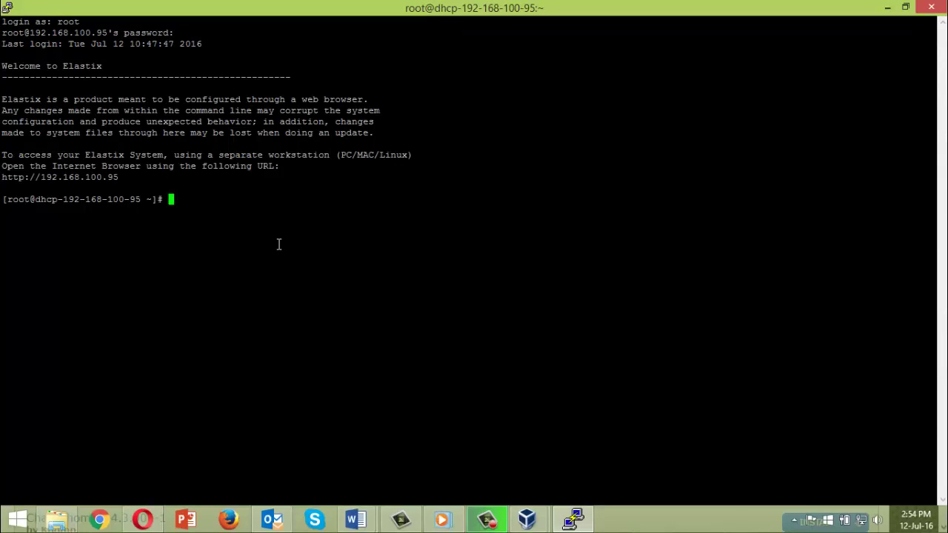
pyautogui.write('yum install el')
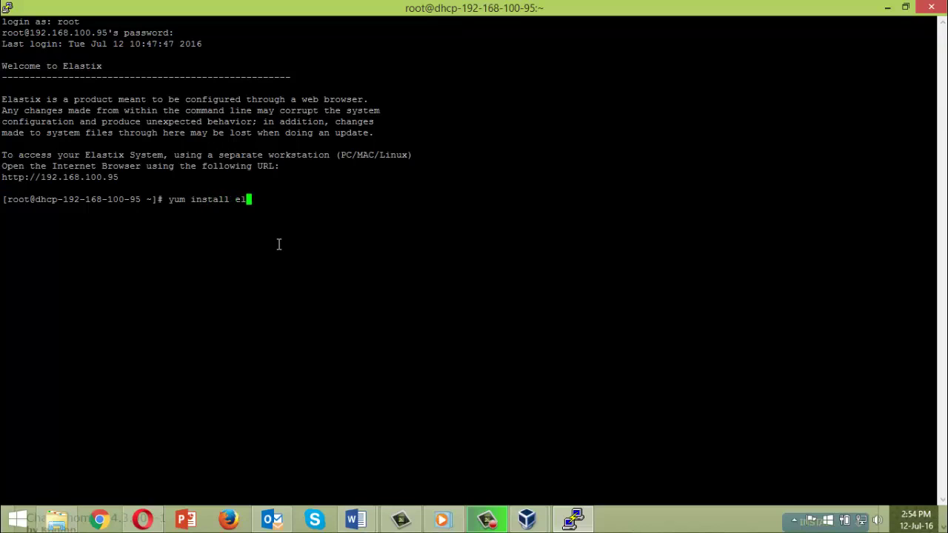
pyautogui.write('astix-callcenter')
pyautogui.press('Return')
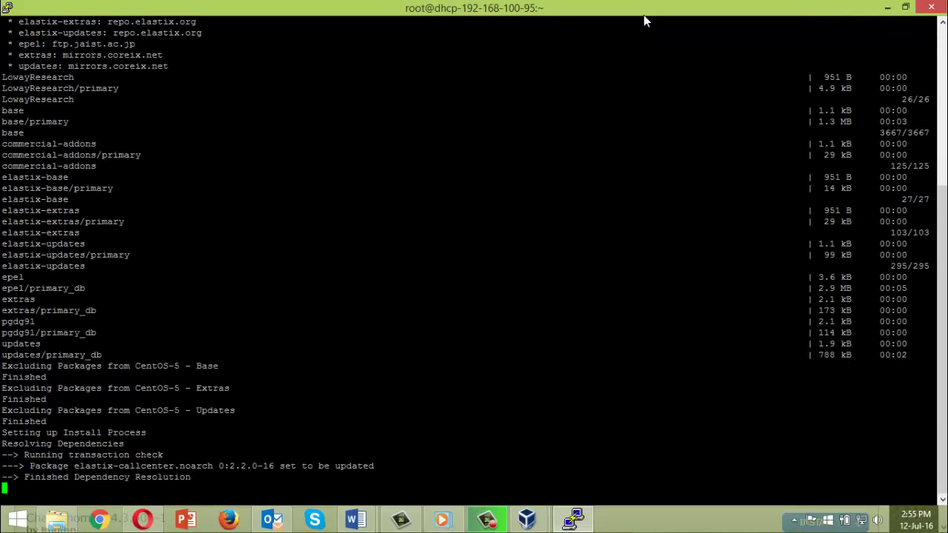
pyautogui.write('y')
pyautogui.press('Return')
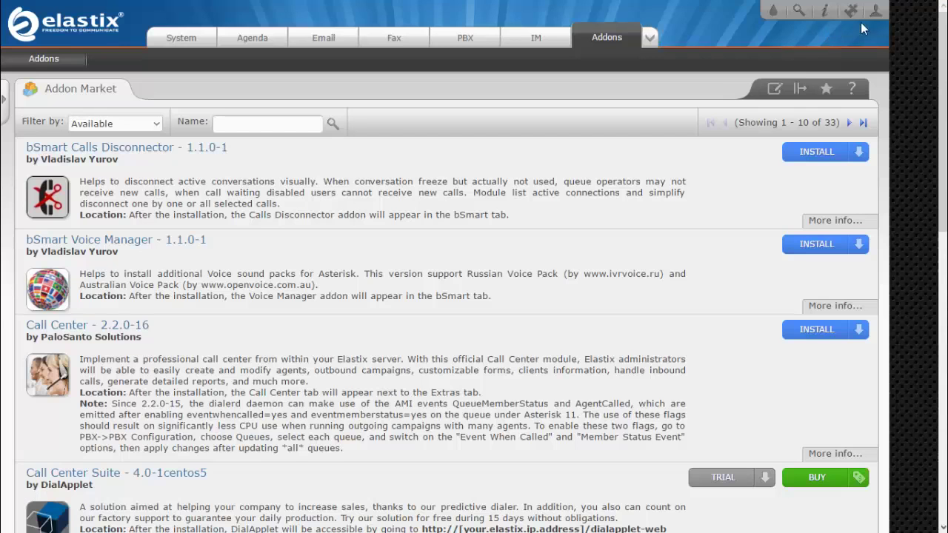
pyautogui.click(874, 11)
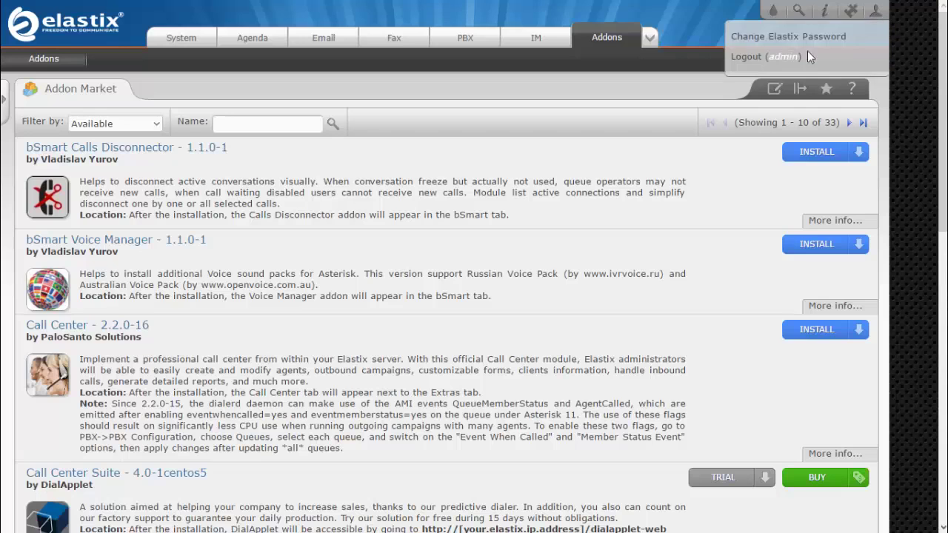
# Step: Log out, log back in as admin, and open the new Call Center section
pyautogui.click(747, 60)
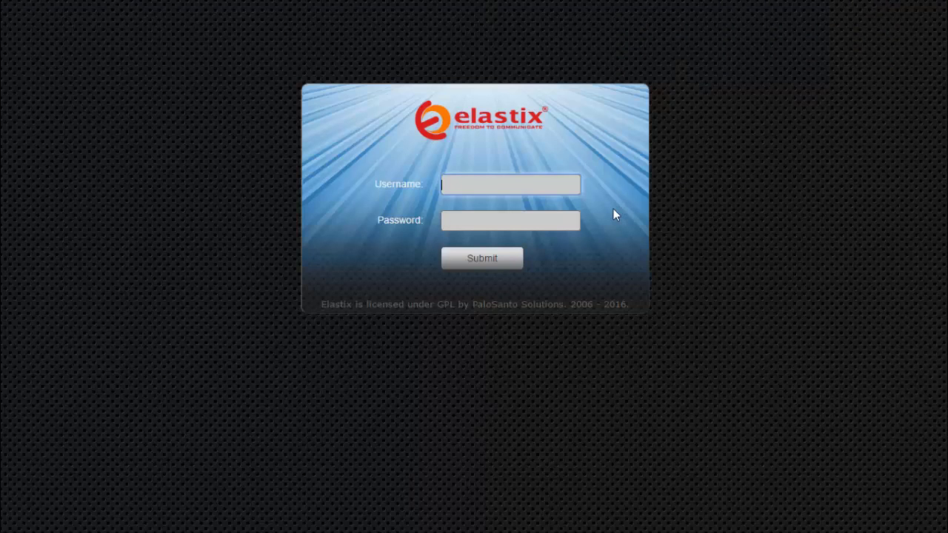
pyautogui.write('admin')
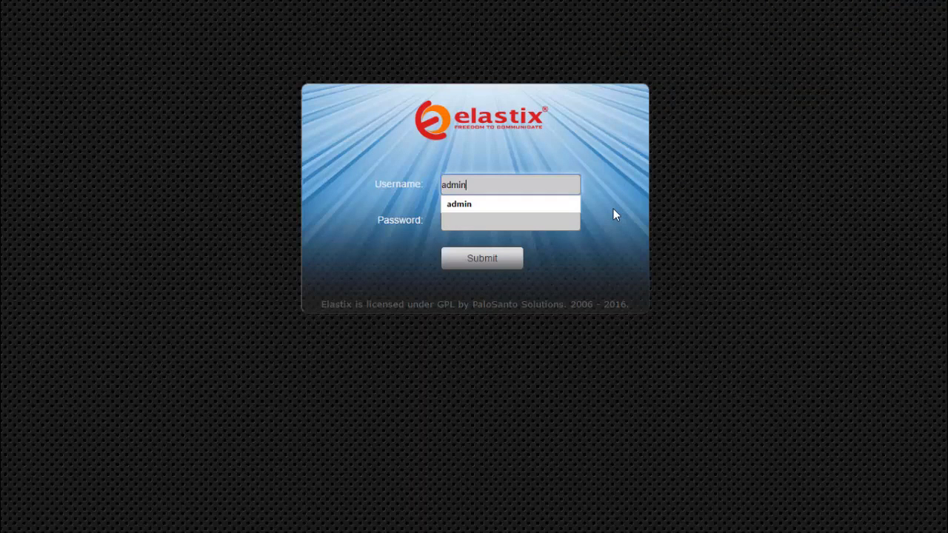
pyautogui.press('Tab')
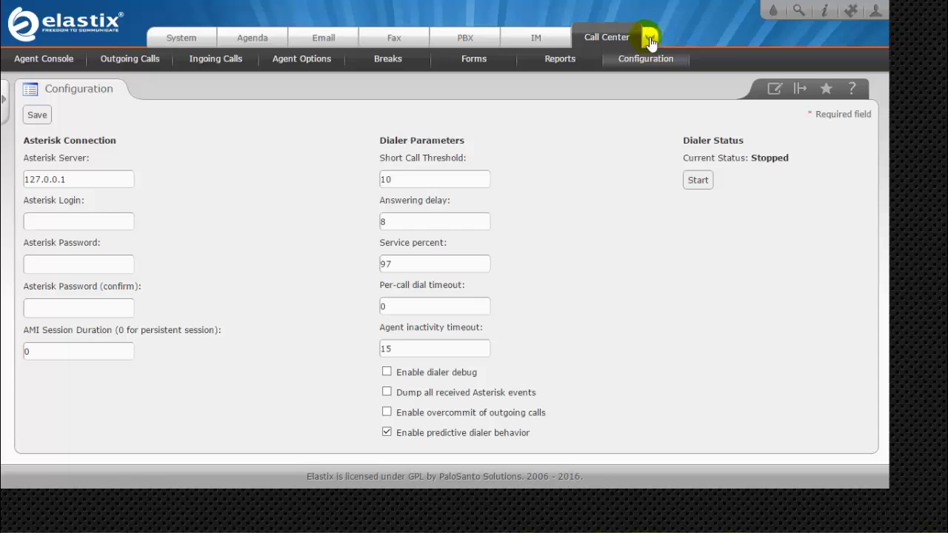
pyautogui.click(649, 39)
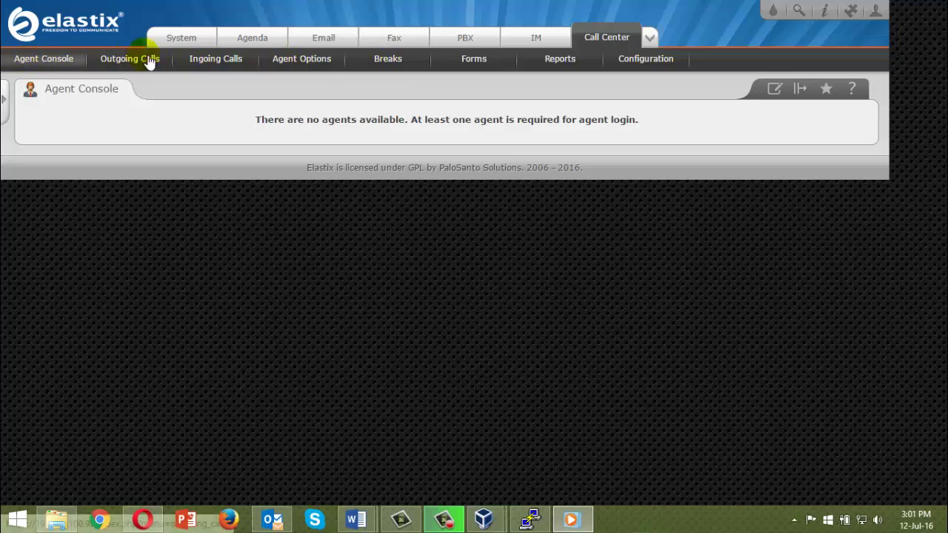
# Step: Open the Call Center Configuration page and select the Asterisk Server field
pyautogui.click(654, 66)
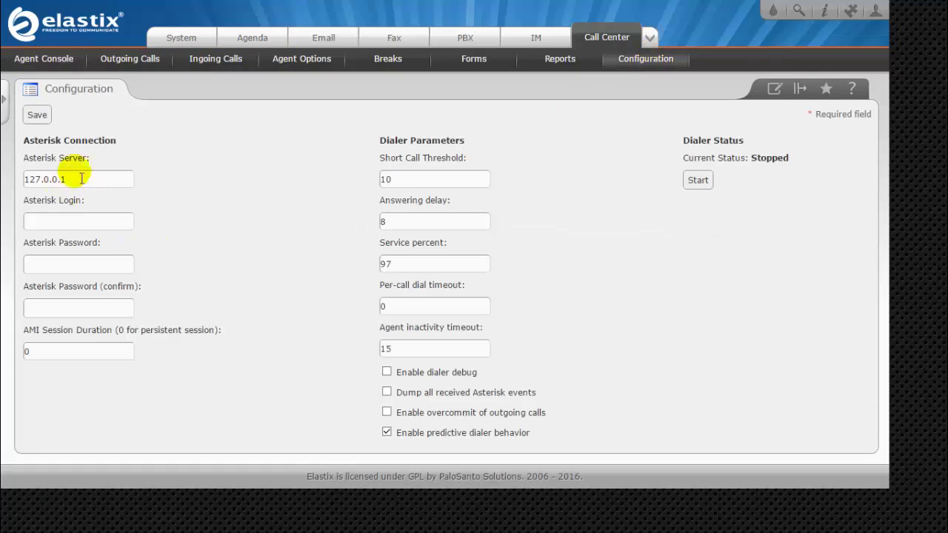
pyautogui.moveTo(116, 140); pyautogui.dragTo(77, 142)
pyautogui.click(65, 126)
pyautogui.click(74, 180)
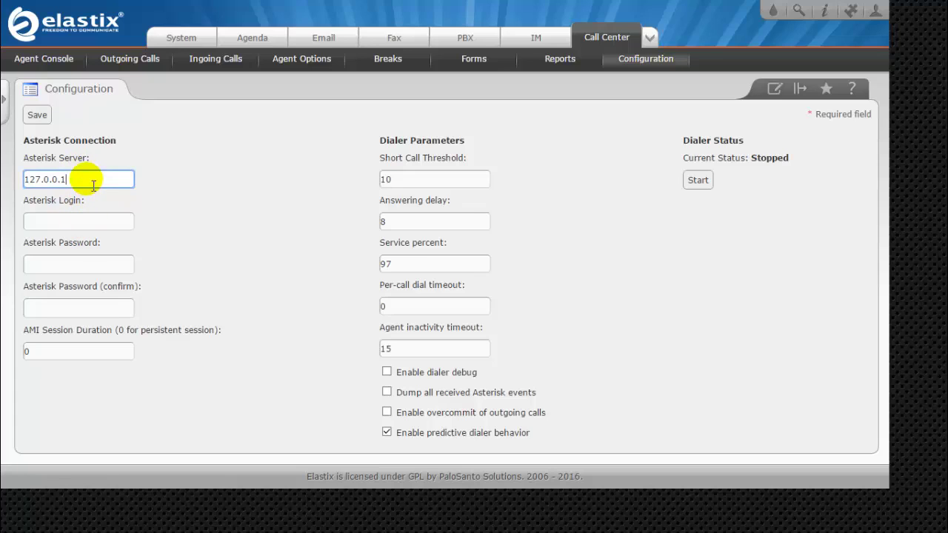
# Step: Enter admin as the Asterisk login and the Asterisk password in both password fields
pyautogui.click(85, 222)
pyautogui.write('admi')
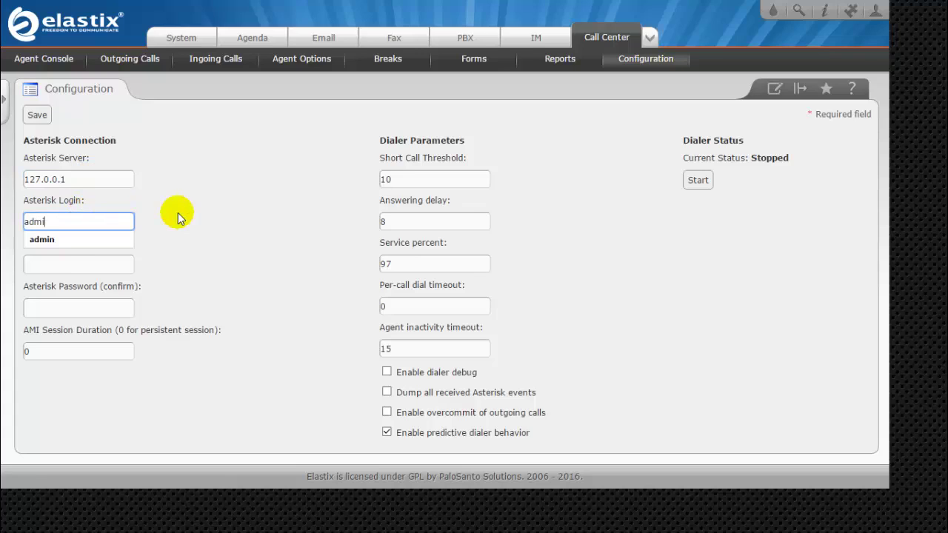
pyautogui.write('n')
pyautogui.press('Tab')
pyautogui.write('elast')
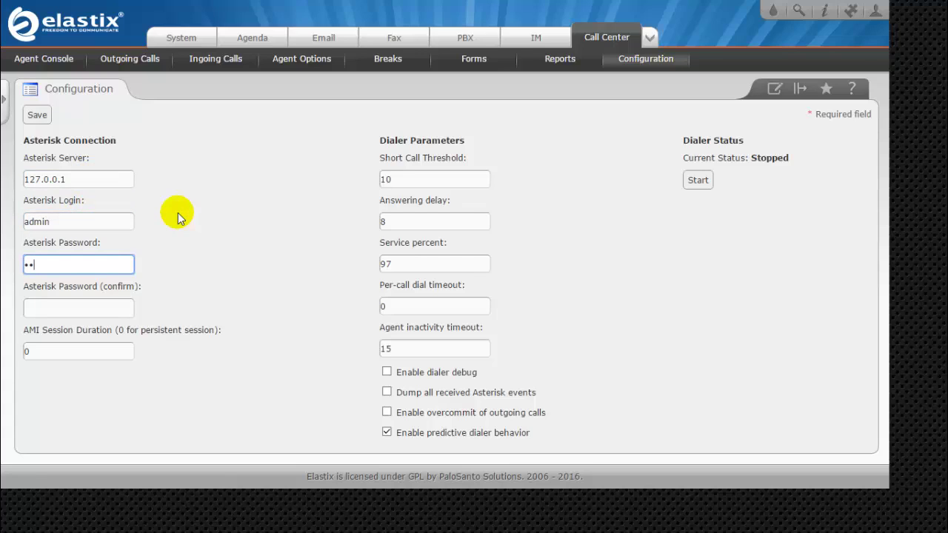
pyautogui.write('i')
pyautogui.press('Tab')
pyautogui.write('elai')
pyautogui.click(42, 347)
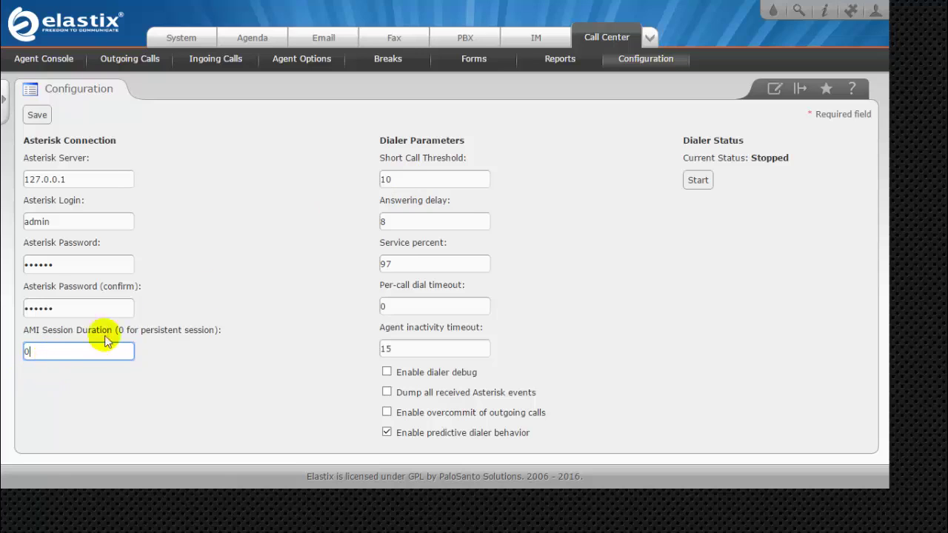
pyautogui.click(420, 180)
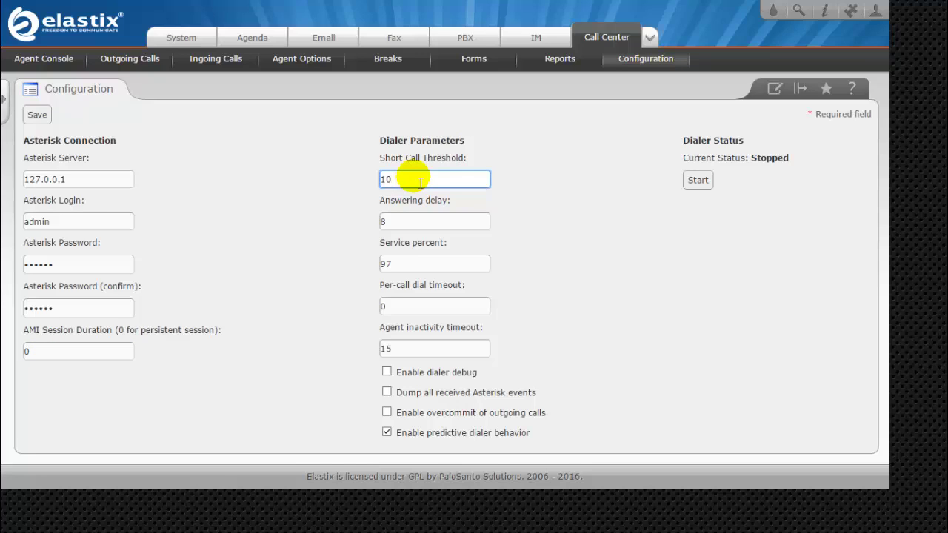
pyautogui.doubleClick(415, 186)
pyautogui.click(412, 189)
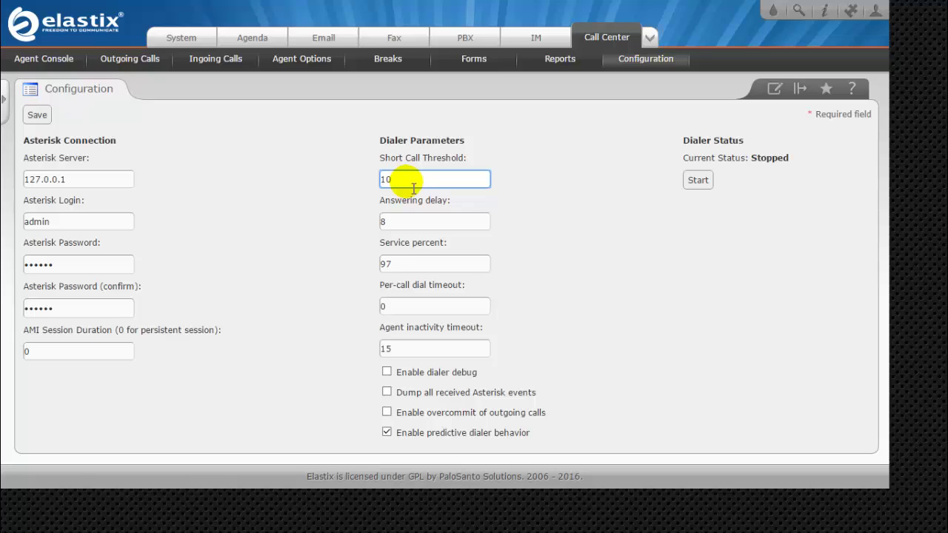
pyautogui.click(411, 224)
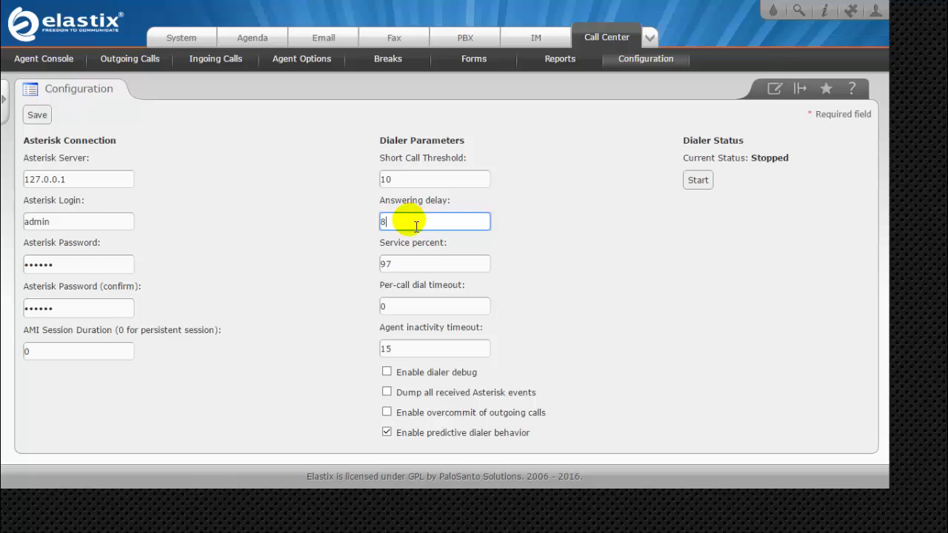
pyautogui.click(414, 271)
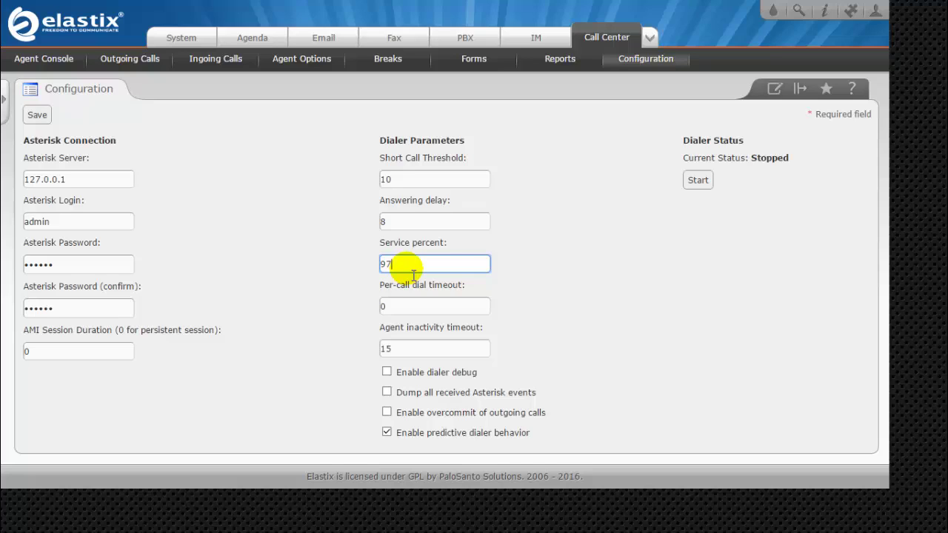
pyautogui.click(411, 310)
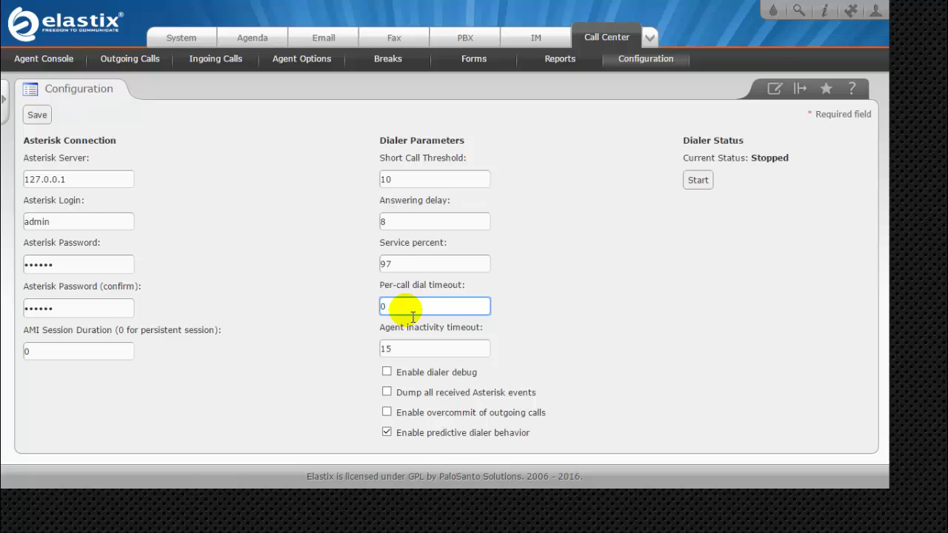
pyautogui.click(405, 354)
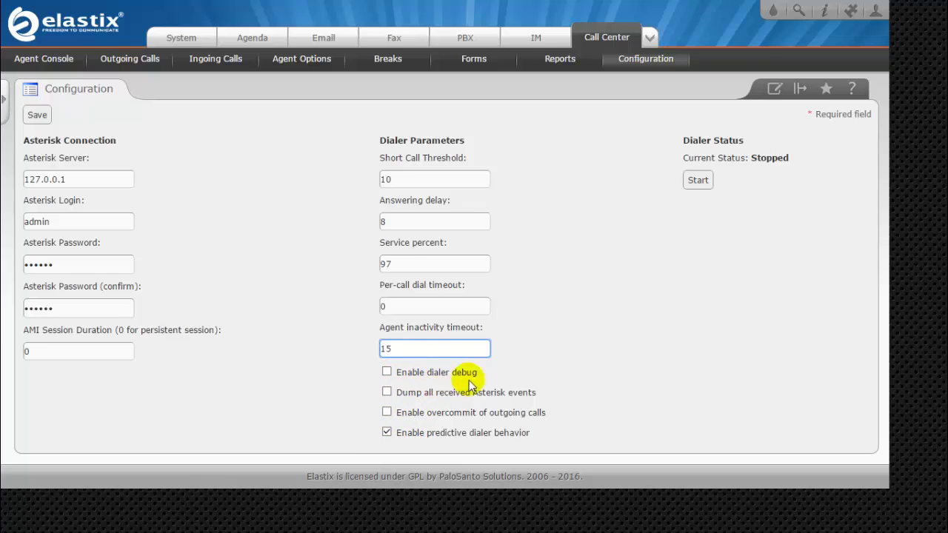
# Step: Toggle 'Enable predictive dialer behavior' off and back on, then save the configuration
pyautogui.click(386, 433)
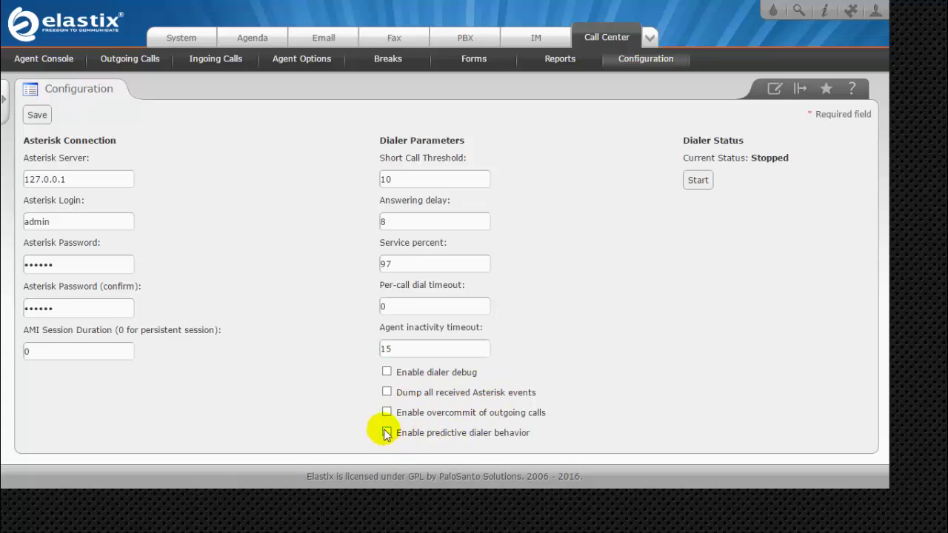
pyautogui.click(386, 432)
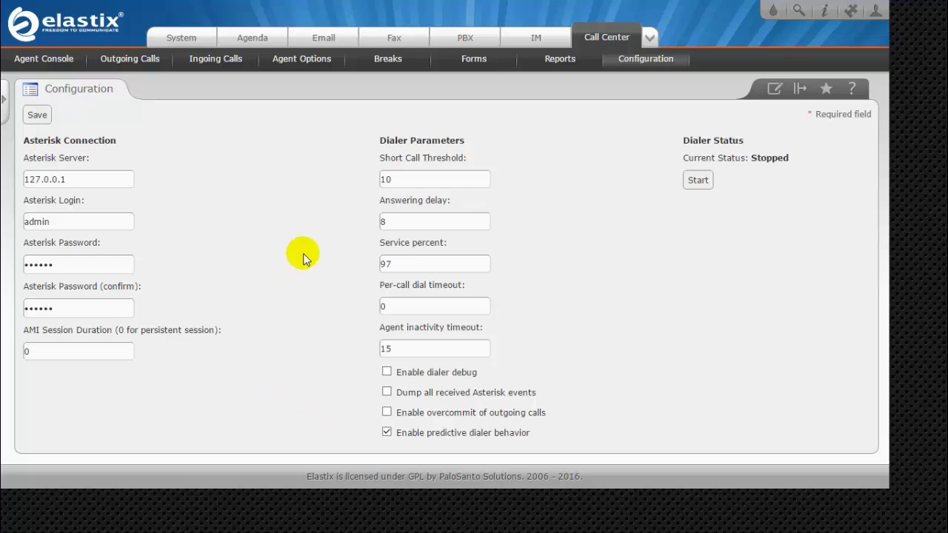
pyautogui.click(37, 115)
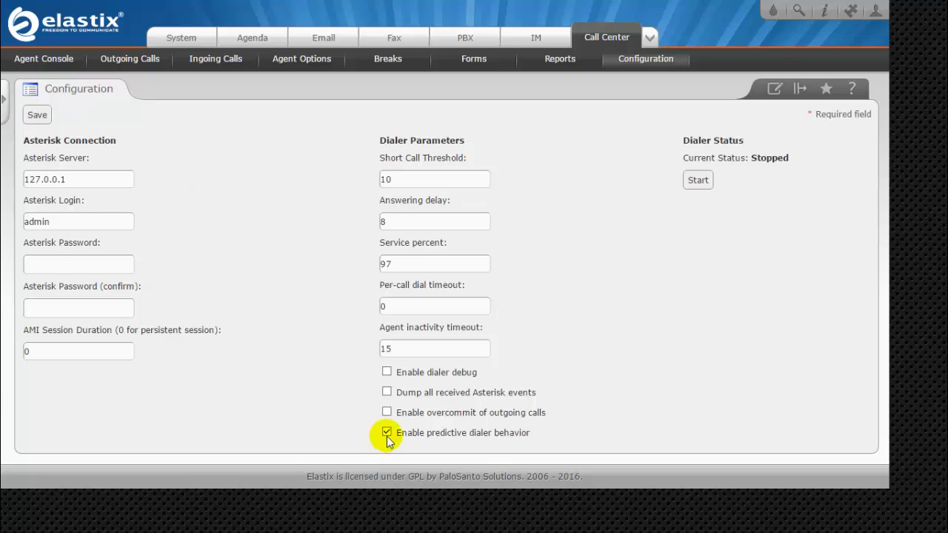
# Step: Save again, start the dialer, and confirm Elastix Call Center Service is RUNNING on the System Dashboard
pyautogui.click(40, 121)
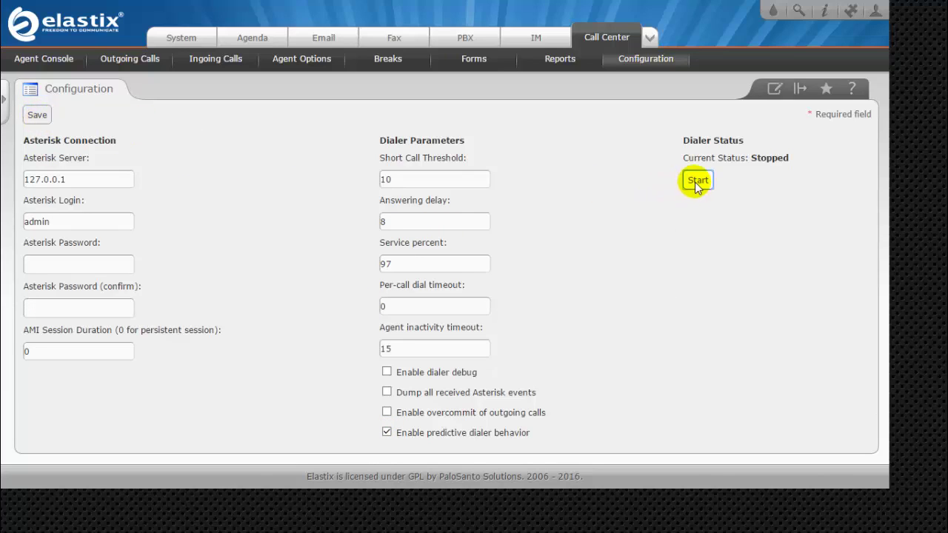
pyautogui.click(694, 179)
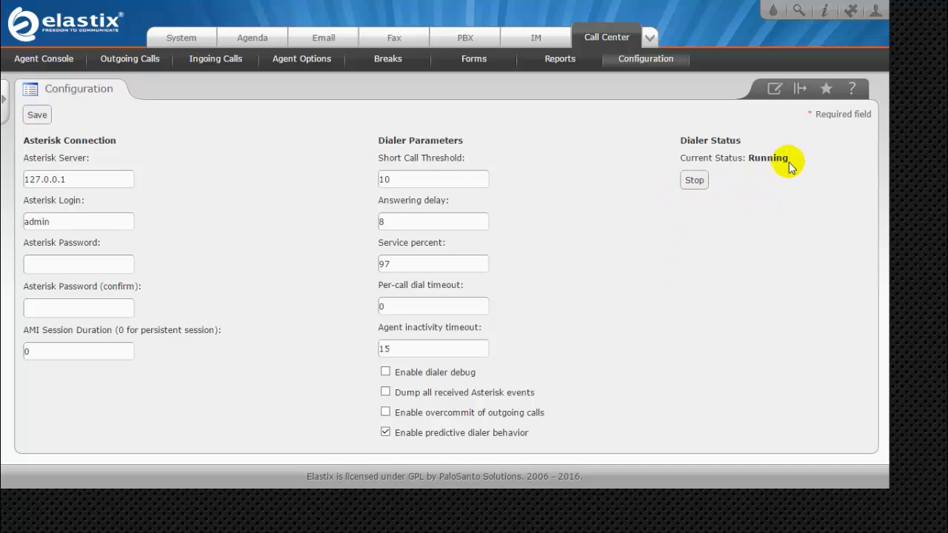
pyautogui.click(184, 38)
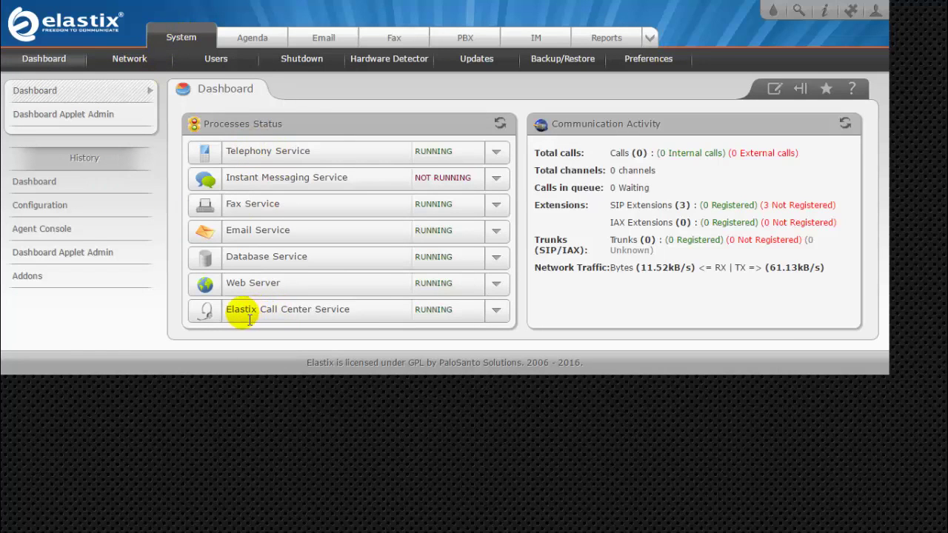
pyautogui.moveTo(240, 313); pyautogui.dragTo(263, 315)
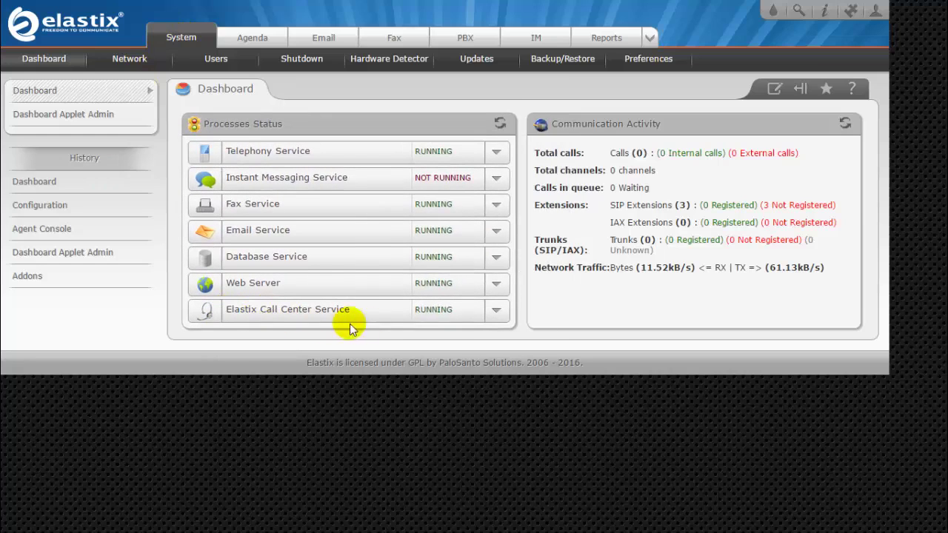